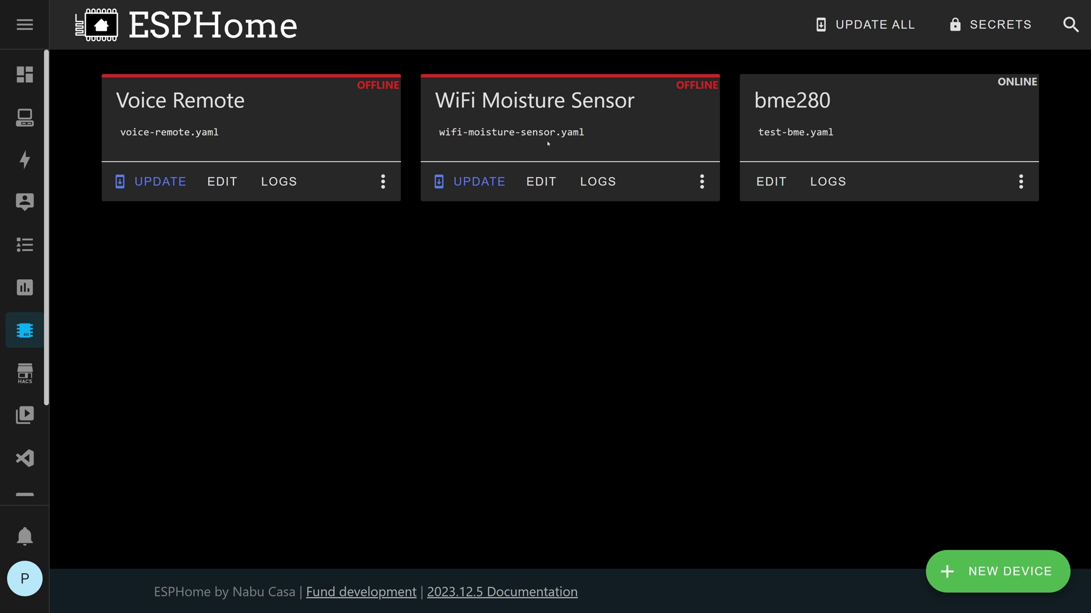
Open the WiFi Moisture Sensor config and highlight the 10s run and 5:59:50 sleep durations.
{"action": "left_click", "coordinate": [542, 183]}
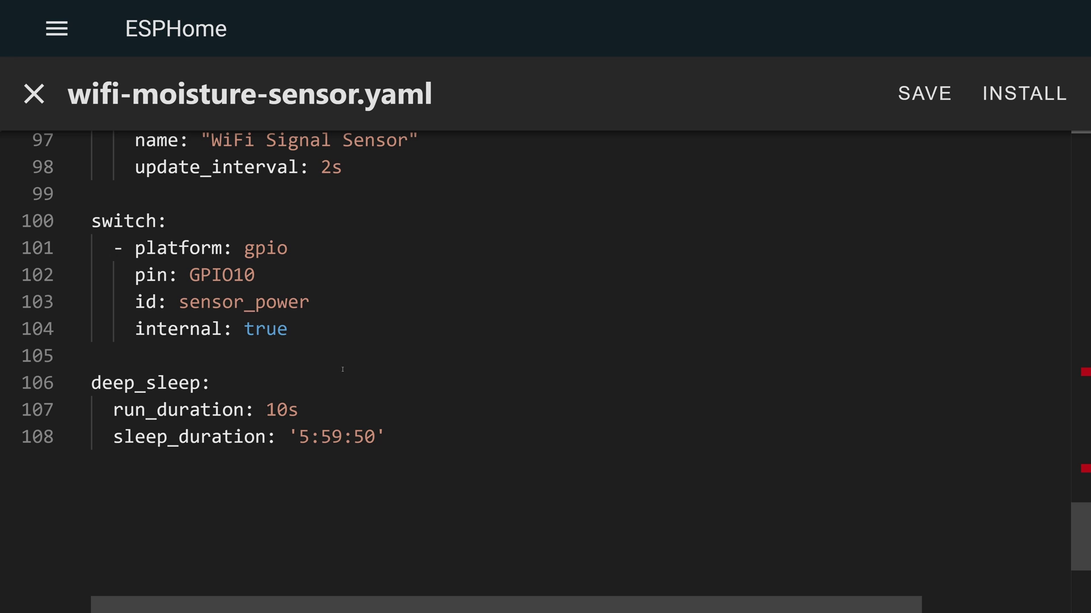
{"action": "left_click_drag", "start_coordinate": [298, 411], "coordinate": [266, 410]}
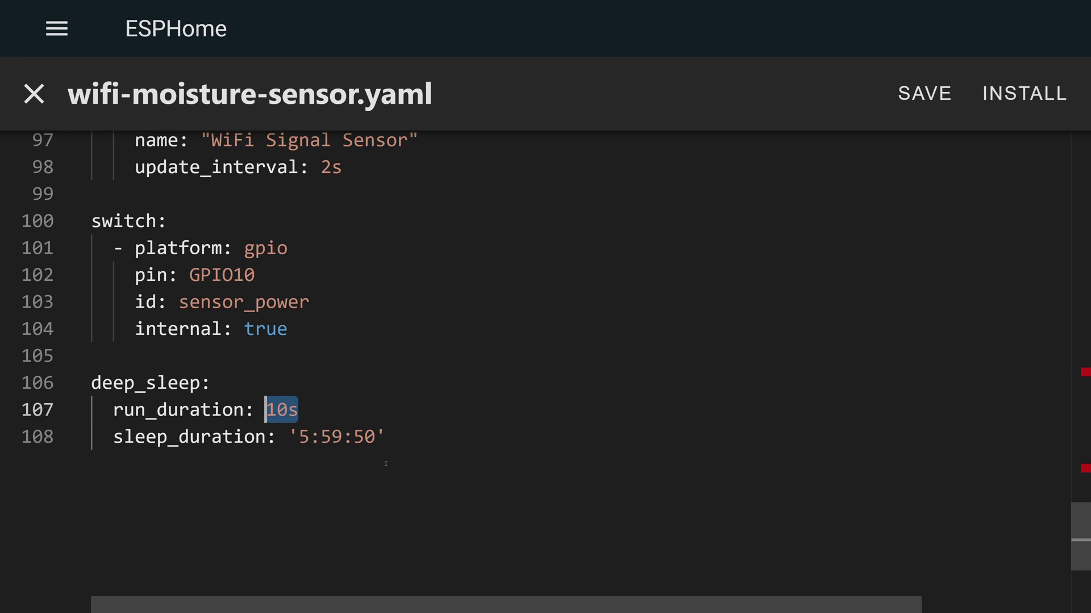
{"action": "left_click_drag", "start_coordinate": [385, 437], "coordinate": [289, 438]}
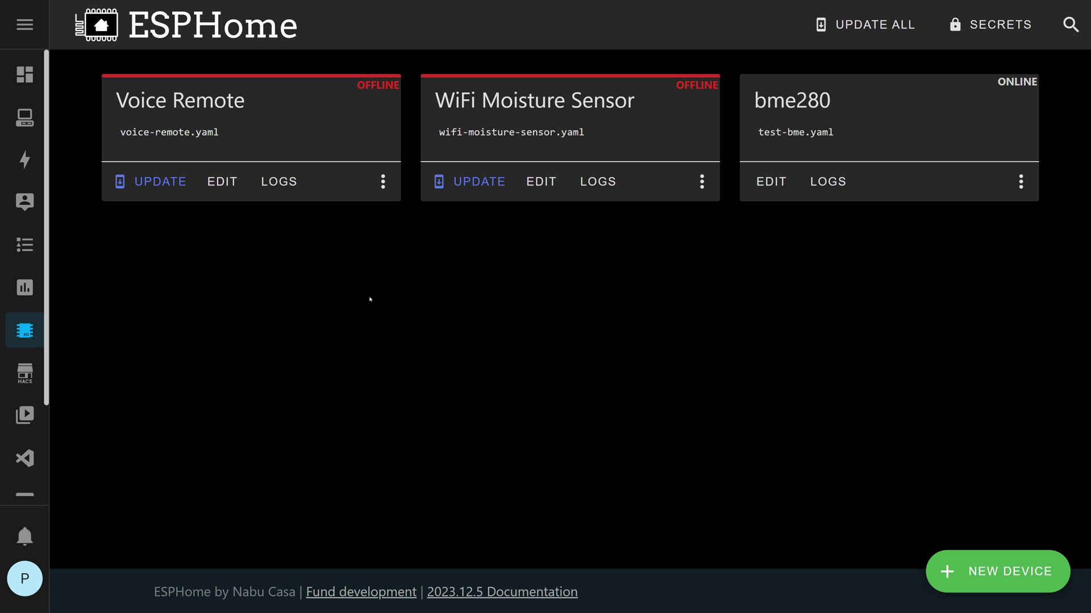
From Settings > Automations & scenes, create a new empty automation from scratch.
{"action": "scroll", "coordinate": [388, 424], "scroll_direction": "down", "scroll_amount": 2}
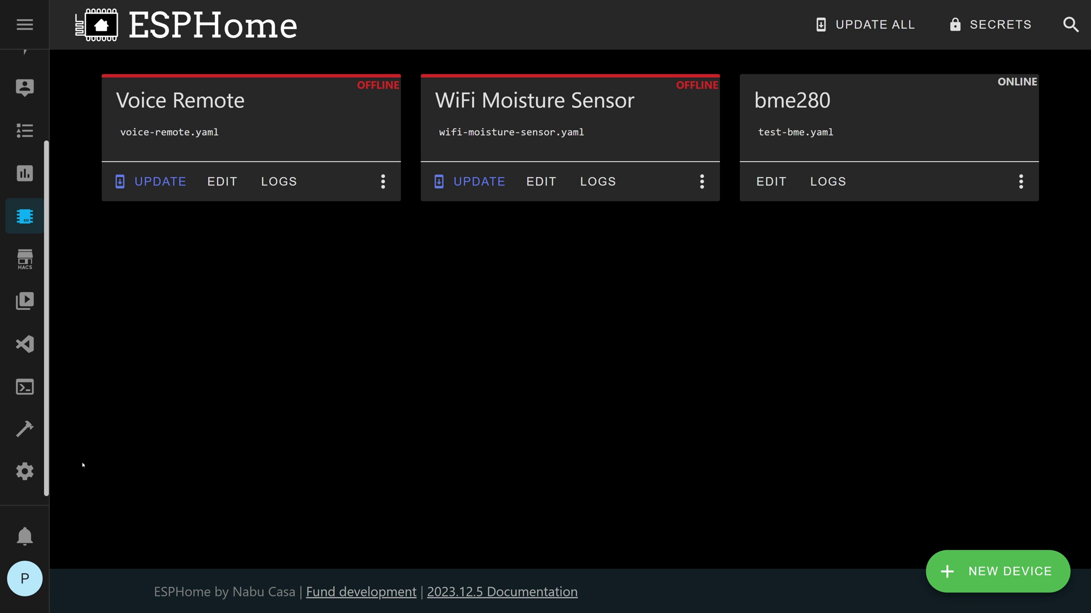
{"action": "left_click", "coordinate": [25, 471]}
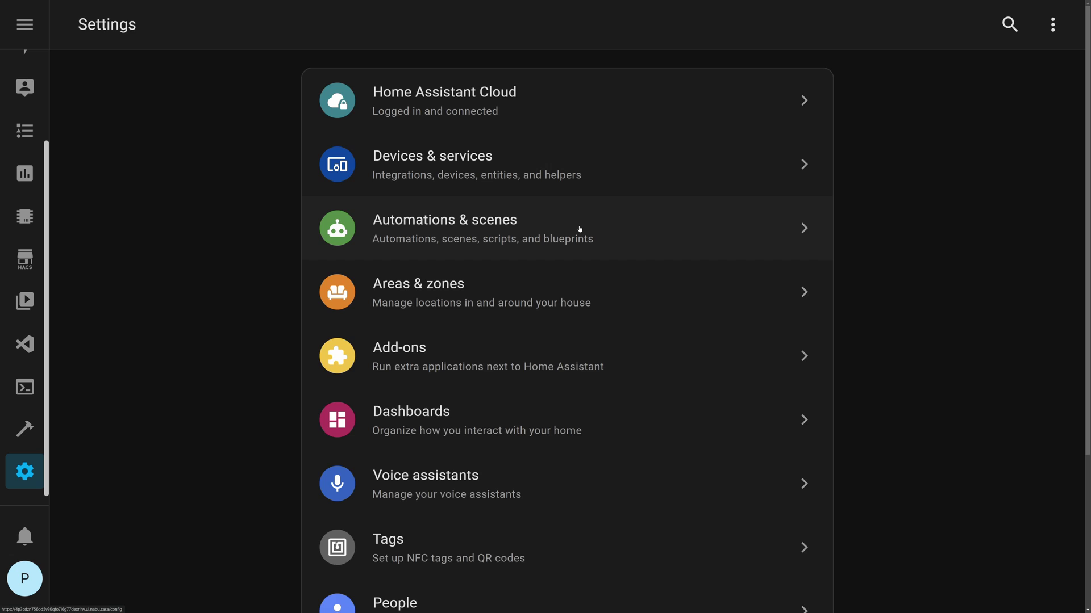
{"action": "left_click", "coordinate": [580, 229]}
{"action": "left_click", "coordinate": [962, 578]}
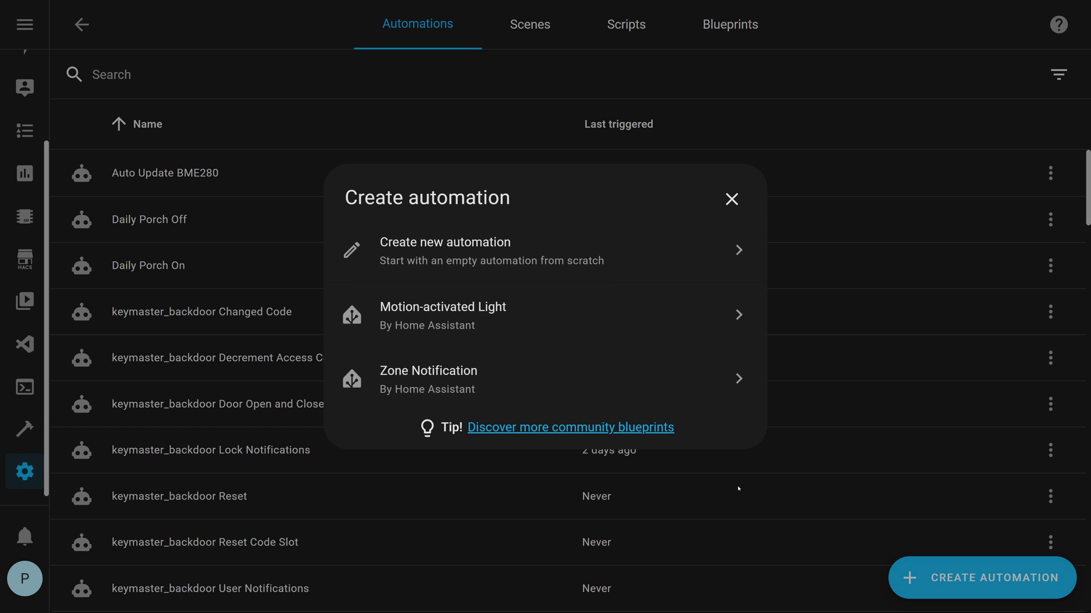
{"action": "left_click", "coordinate": [405, 258]}
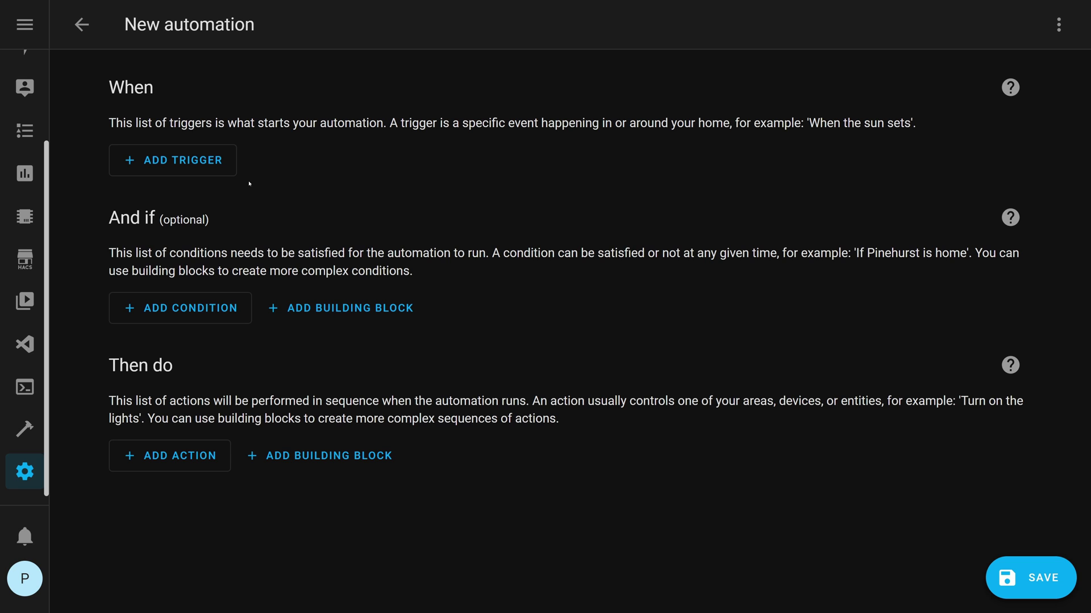
Add a bme280 device trigger set to 'bme280 Status connected'.
{"action": "left_click", "coordinate": [184, 163]}
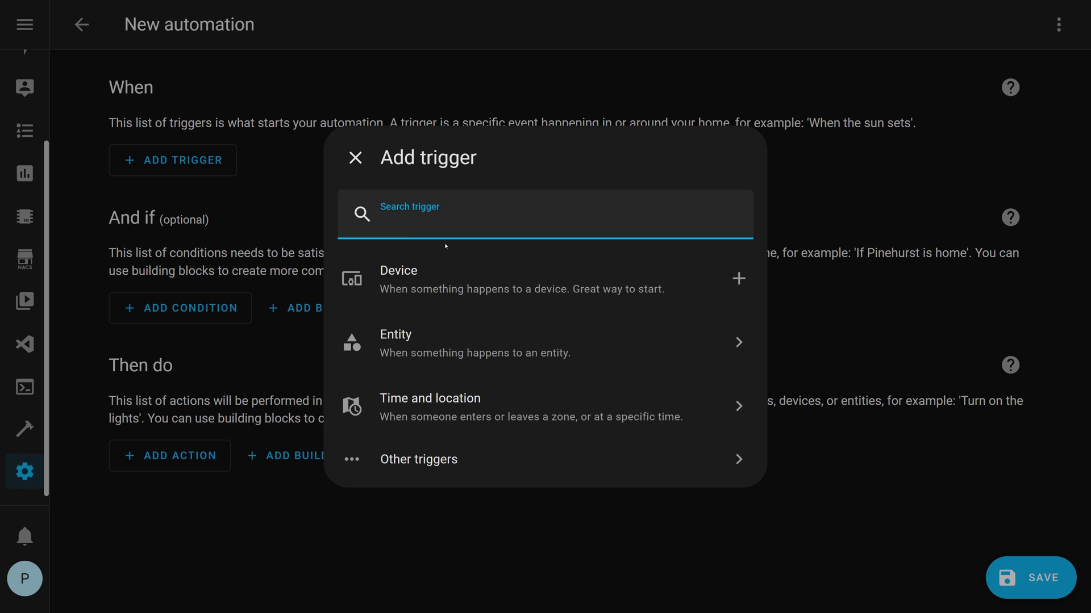
{"action": "left_click", "coordinate": [410, 278]}
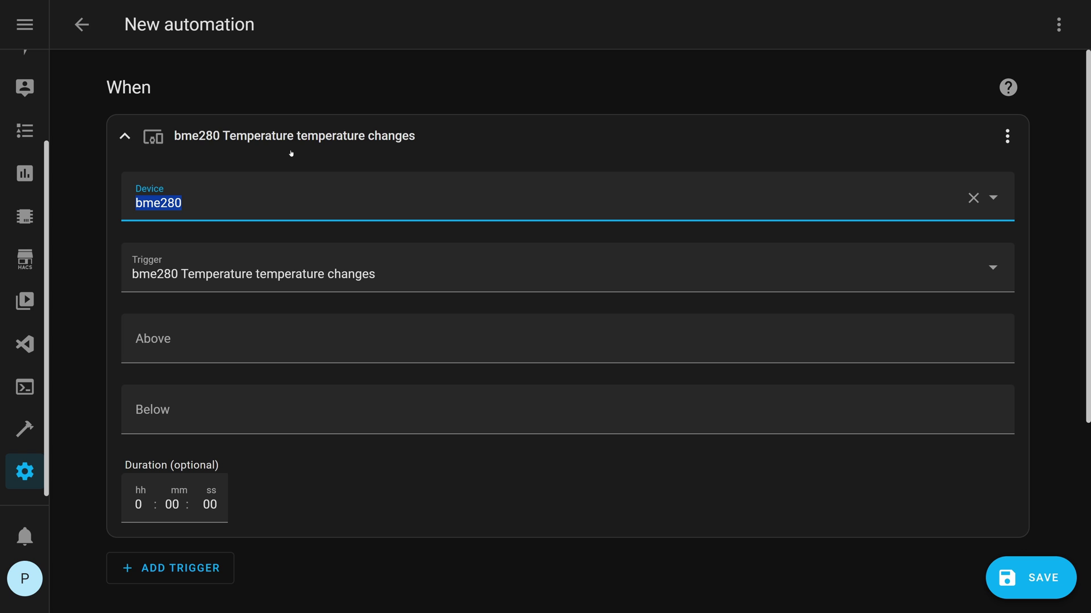
{"action": "left_click", "coordinate": [322, 269]}
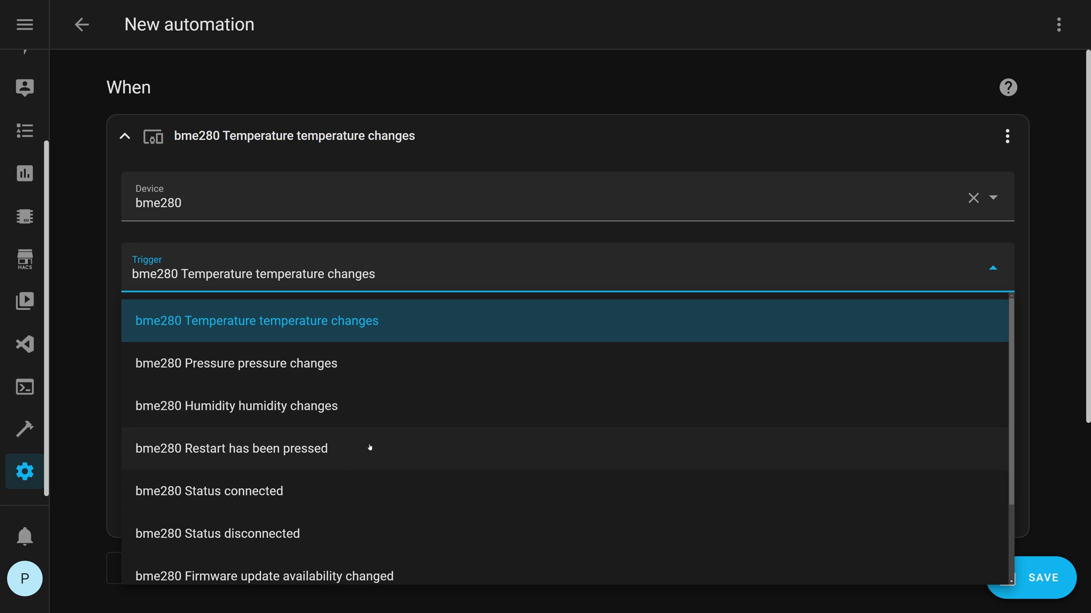
{"action": "left_click", "coordinate": [225, 493]}
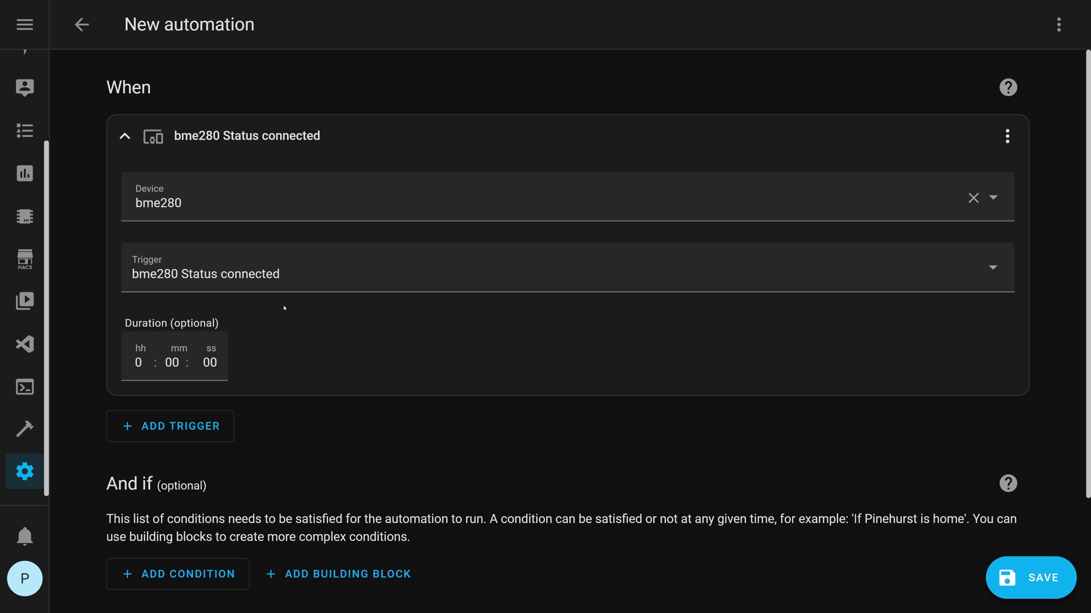
Add an entity State condition requiring bme280 Firmware to be 'Update available'.
{"action": "left_click", "coordinate": [341, 136]}
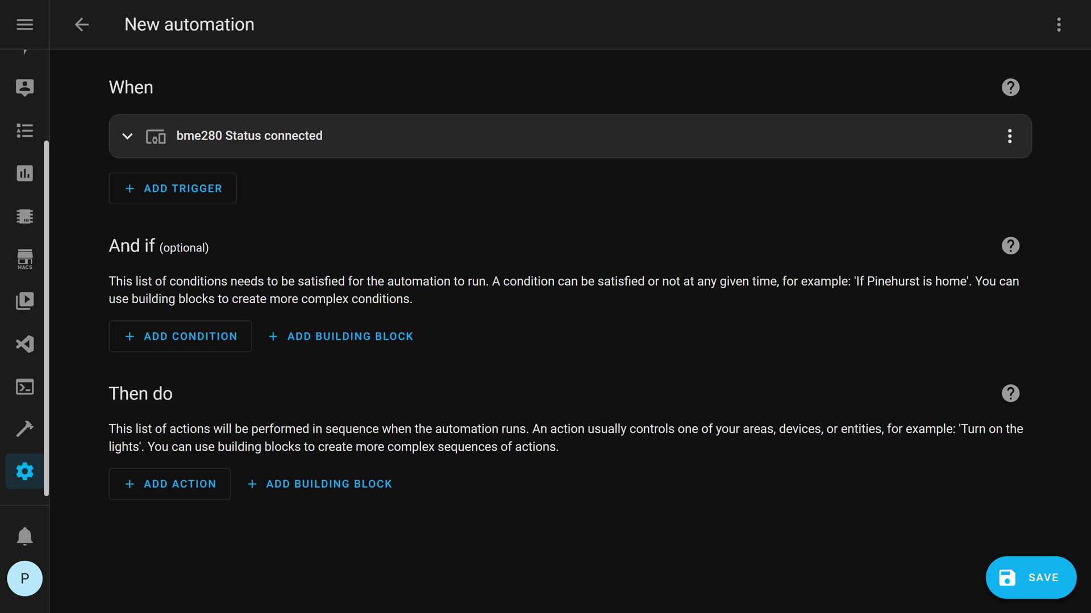
{"action": "left_click_drag", "start_coordinate": [109, 246], "coordinate": [159, 246]}
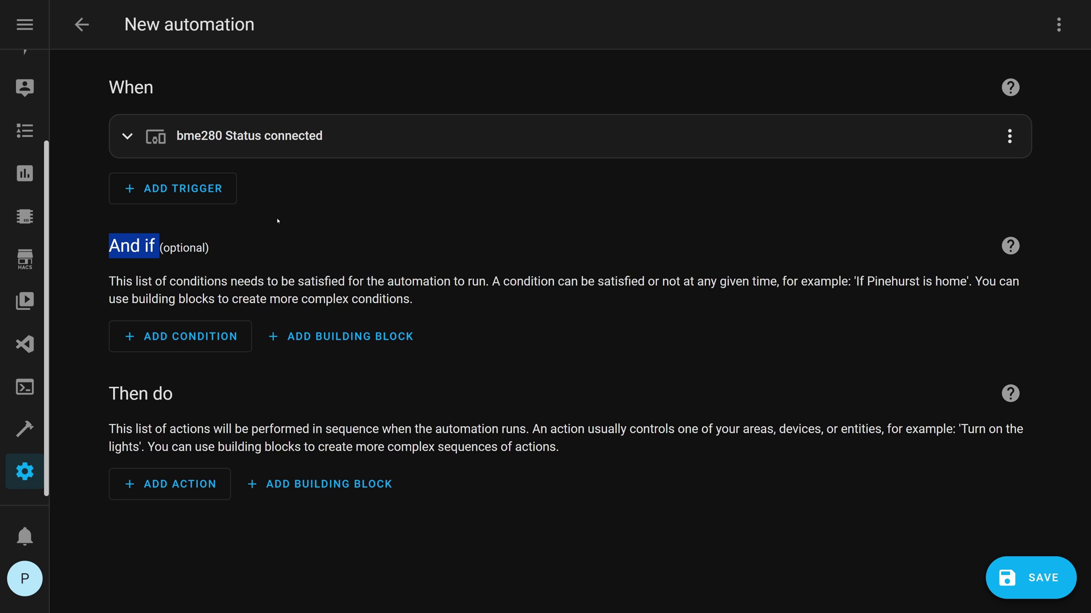
{"action": "left_click", "coordinate": [209, 339]}
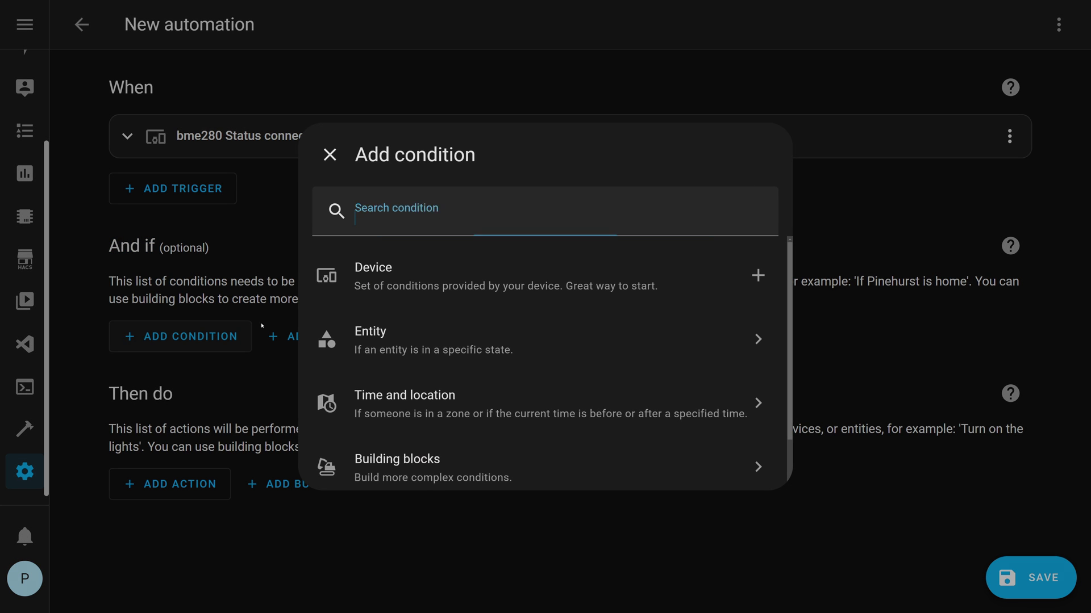
{"action": "left_click", "coordinate": [475, 346]}
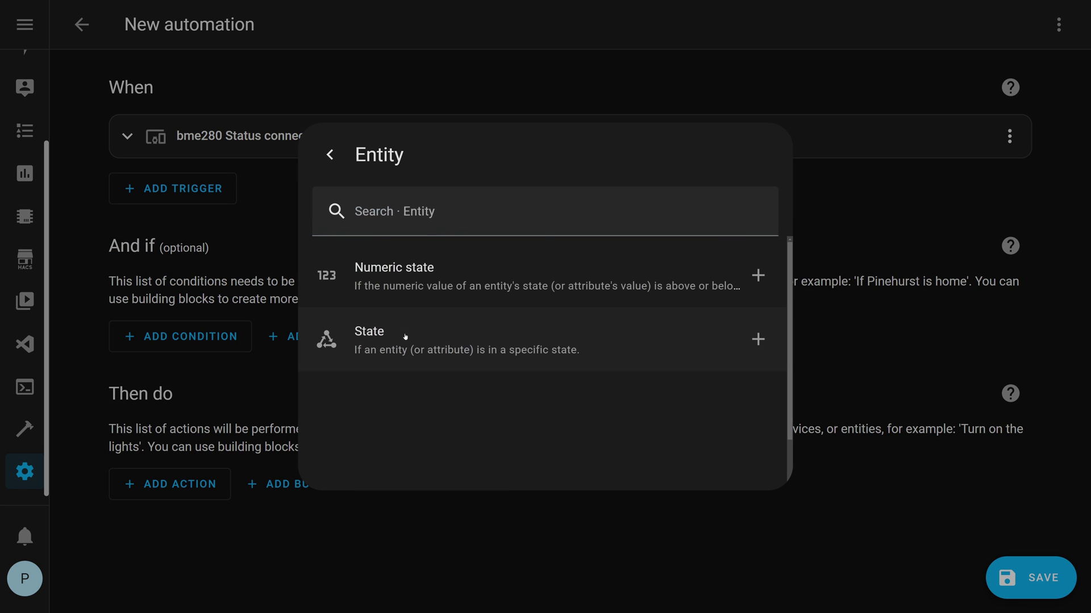
{"action": "left_click", "coordinate": [363, 336]}
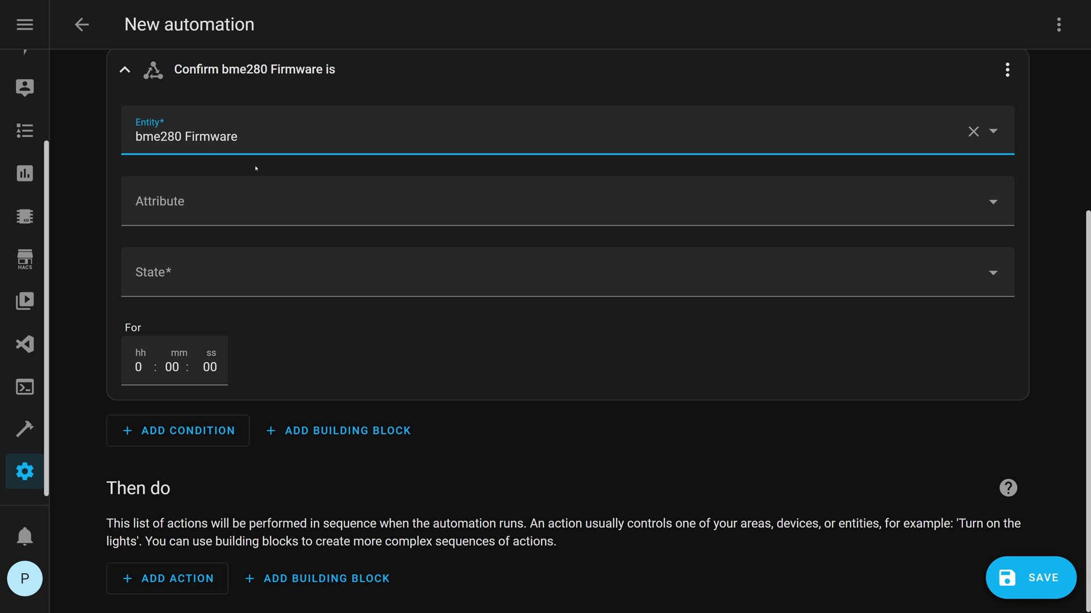
{"action": "left_click", "coordinate": [186, 276]}
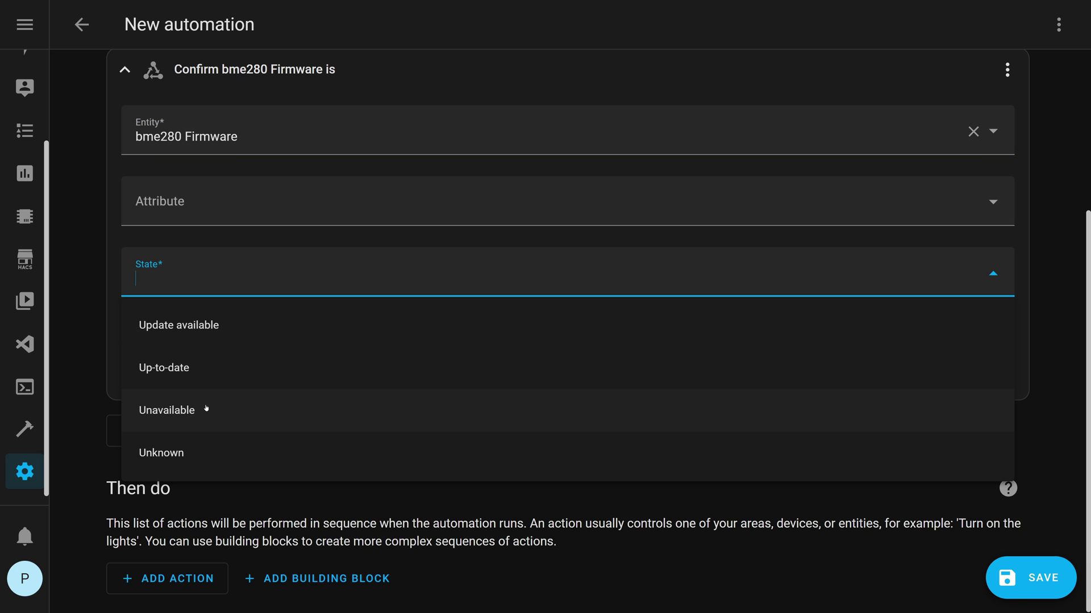
{"action": "left_click", "coordinate": [191, 326]}
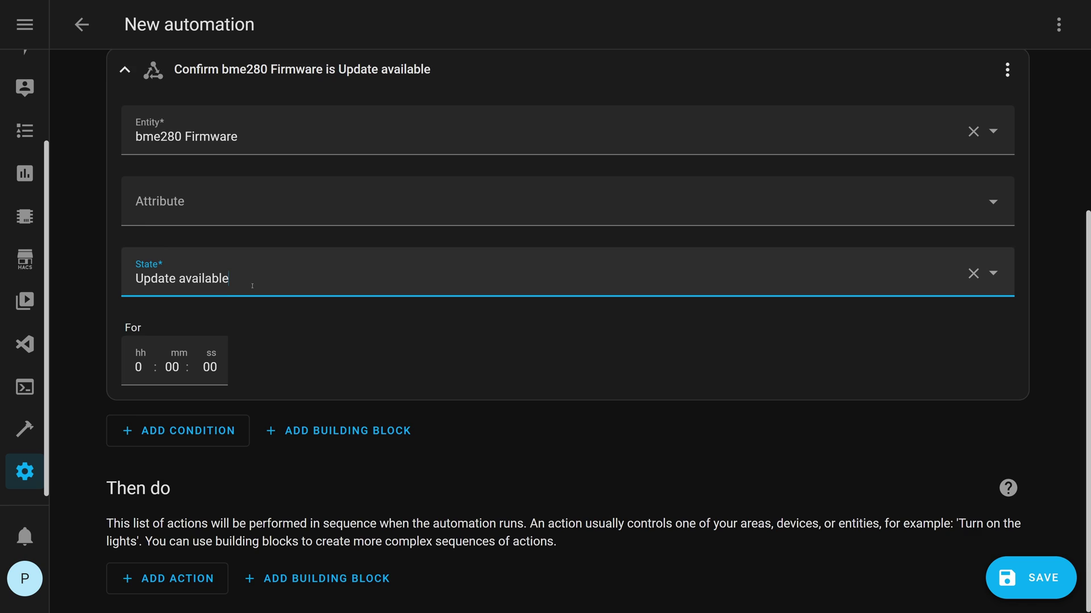
{"action": "left_click", "coordinate": [287, 69]}
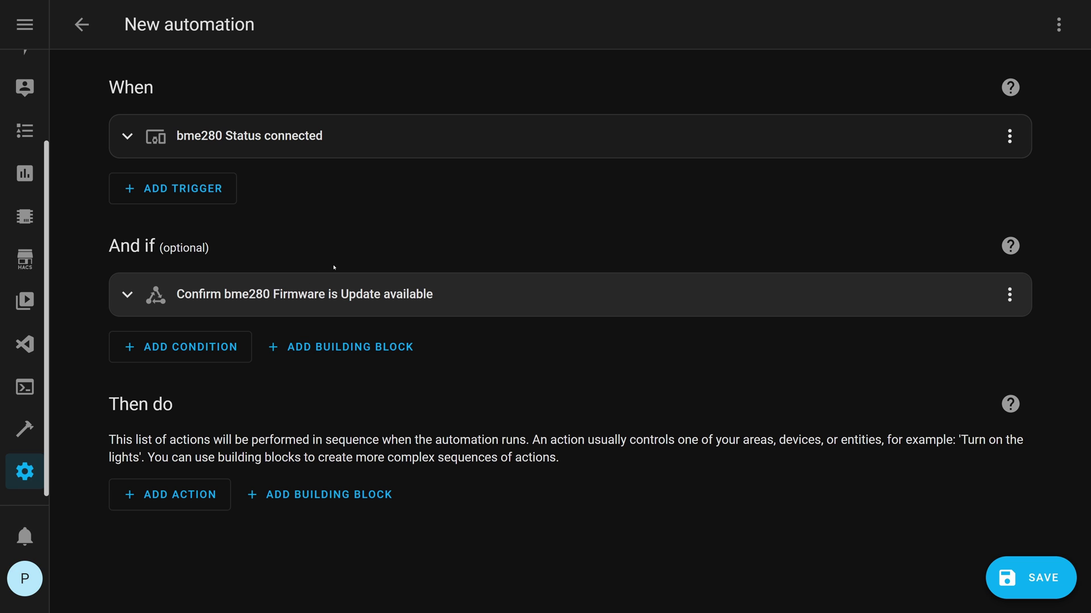
Add an 'Update: Install update' action targeting the bme280 device.
{"action": "left_click", "coordinate": [188, 498]}
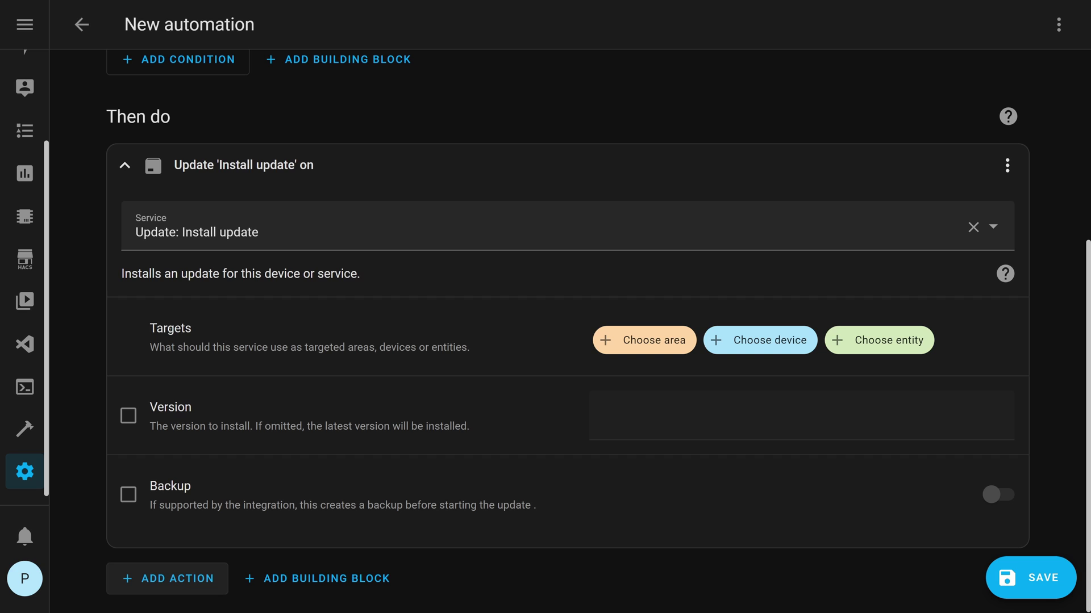
{"action": "left_click", "coordinate": [761, 341]}
{"action": "left_click", "coordinate": [624, 343]}
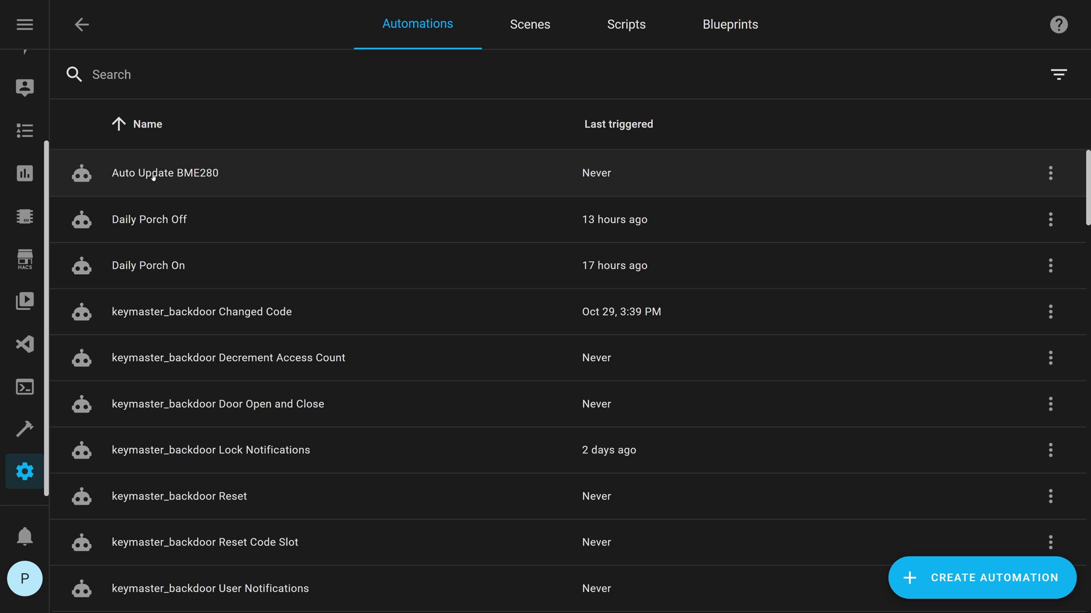
Inspect Auto Update BME280's trace timeline and firmware condition, then load the older 10:54:51 trace.
{"action": "left_click", "coordinate": [158, 177]}
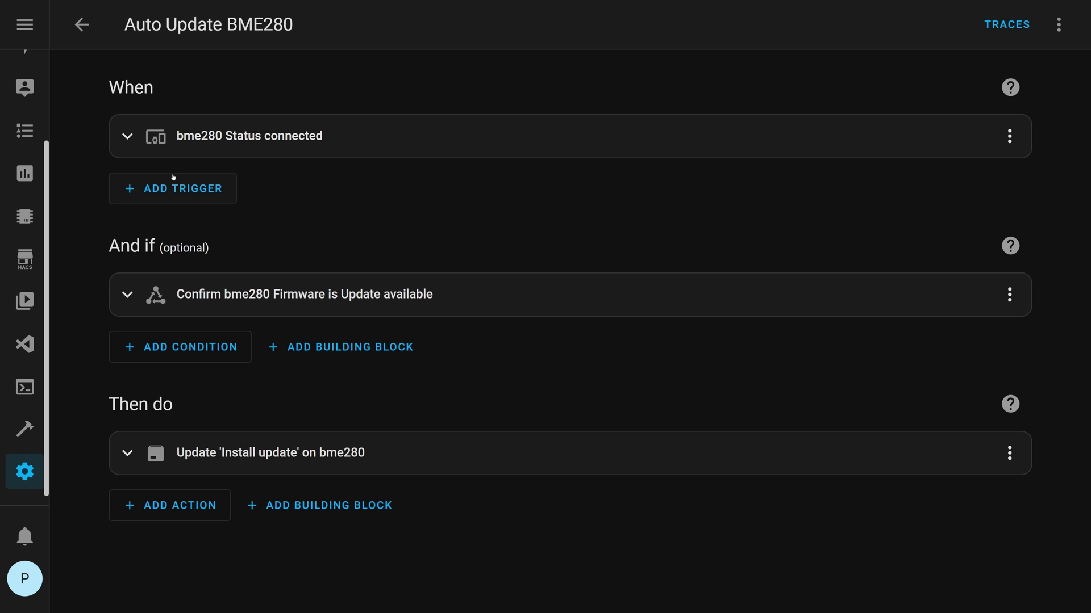
{"action": "left_click", "coordinate": [1003, 26]}
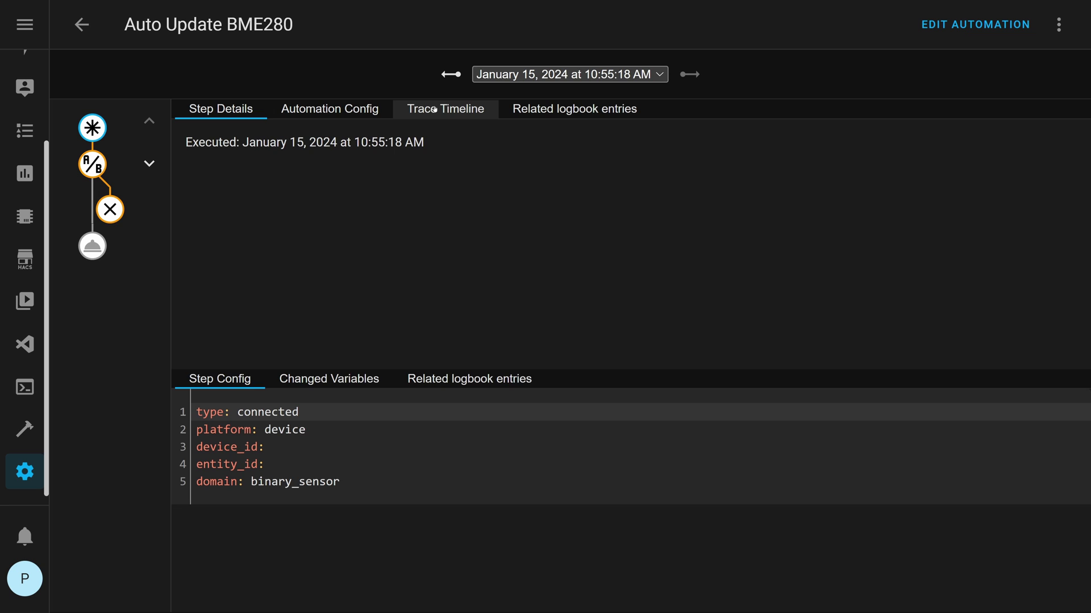
{"action": "left_click", "coordinate": [434, 108]}
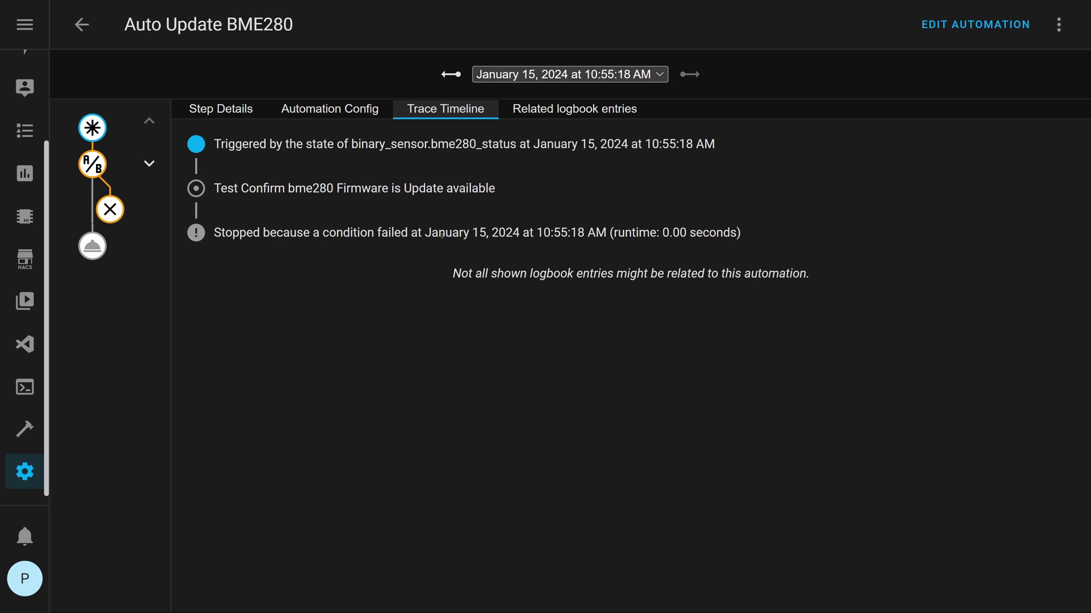
{"action": "left_click", "coordinate": [103, 164]}
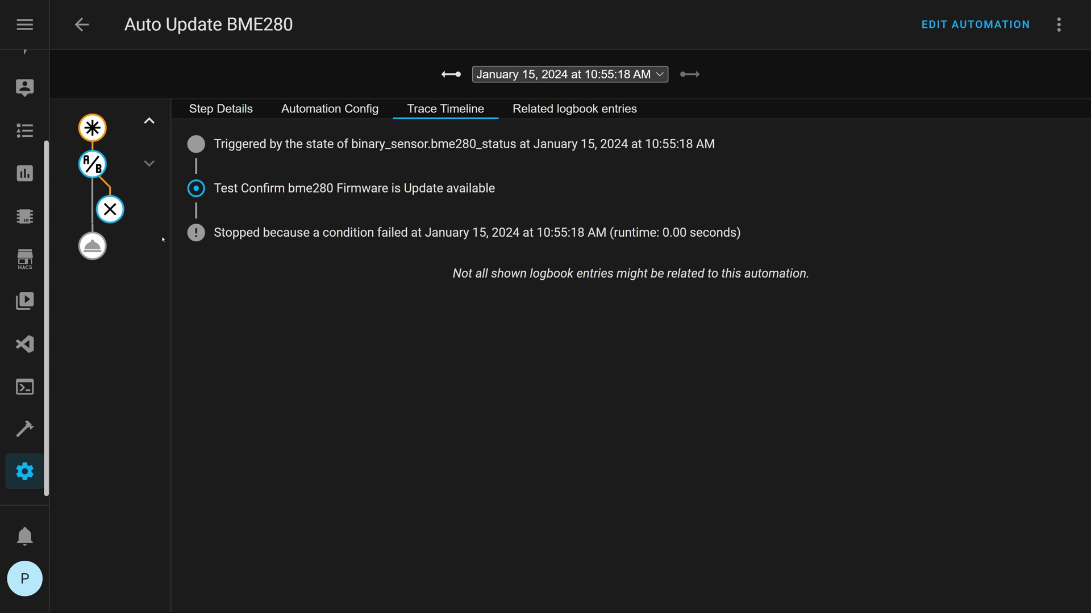
{"action": "left_click", "coordinate": [444, 74]}
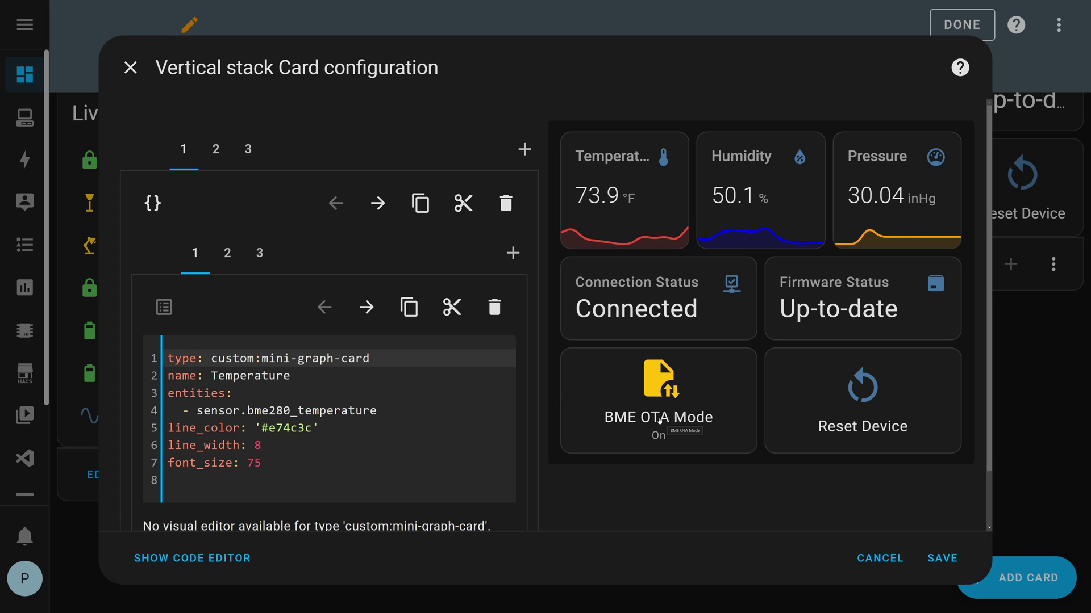
Toggle the BME OTA Mode tile off and back on in the card preview.
{"action": "left_click", "coordinate": [659, 392]}
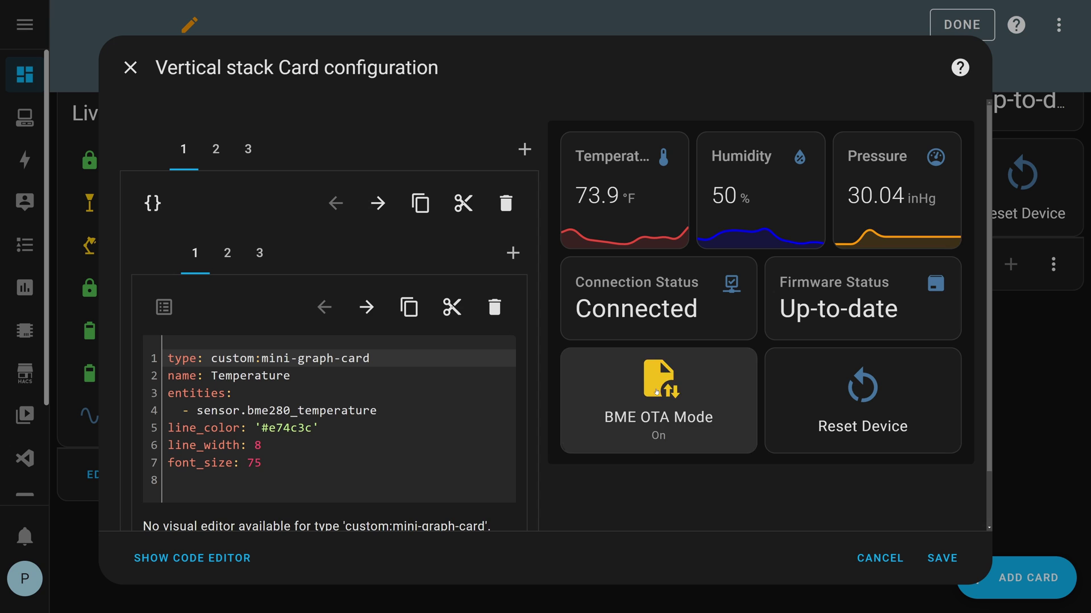
{"action": "left_click", "coordinate": [660, 391]}
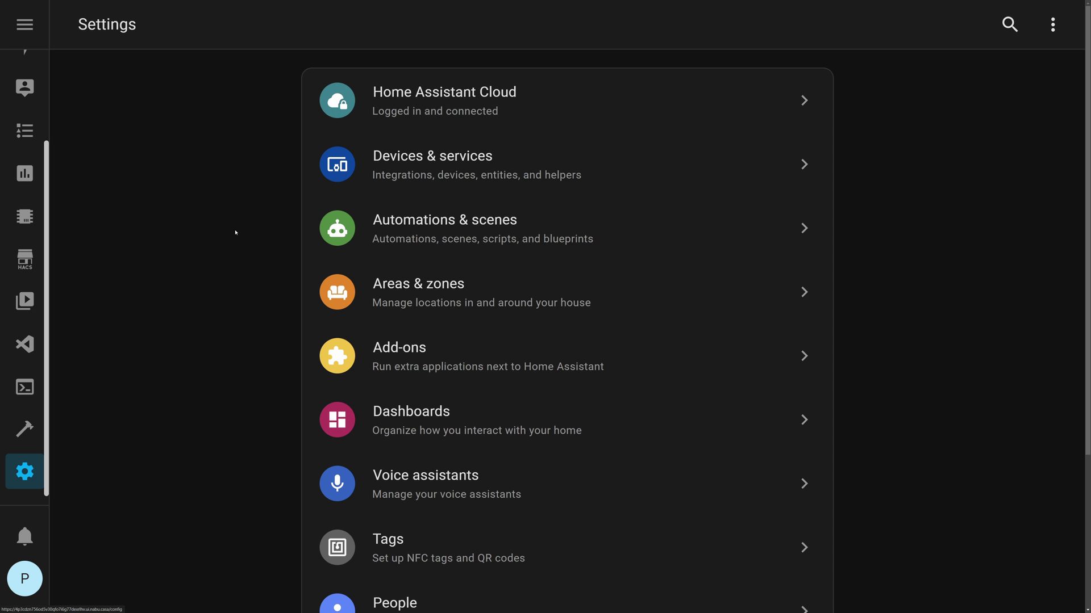
In Devices & services > Helpers, start a new helper of type Toggle.
{"action": "left_click", "coordinate": [413, 178]}
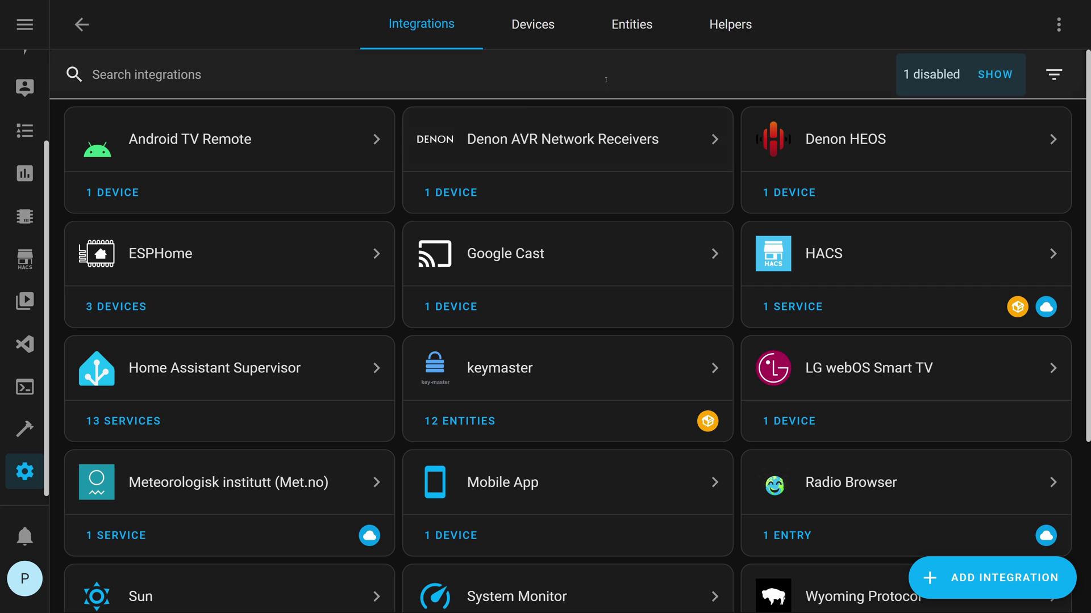
{"action": "left_click", "coordinate": [727, 29]}
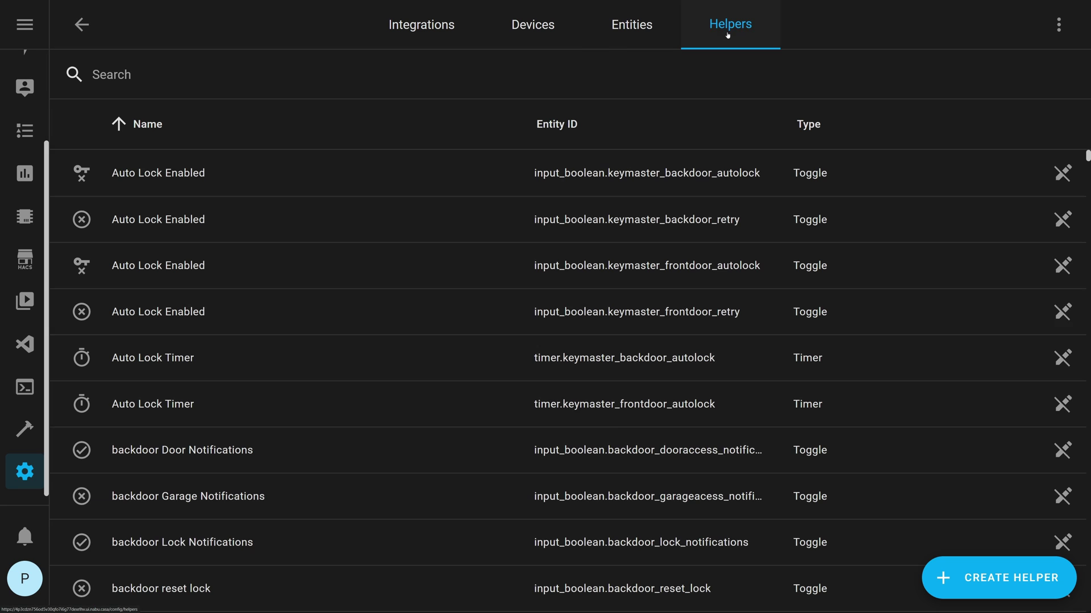
{"action": "left_click", "coordinate": [956, 576]}
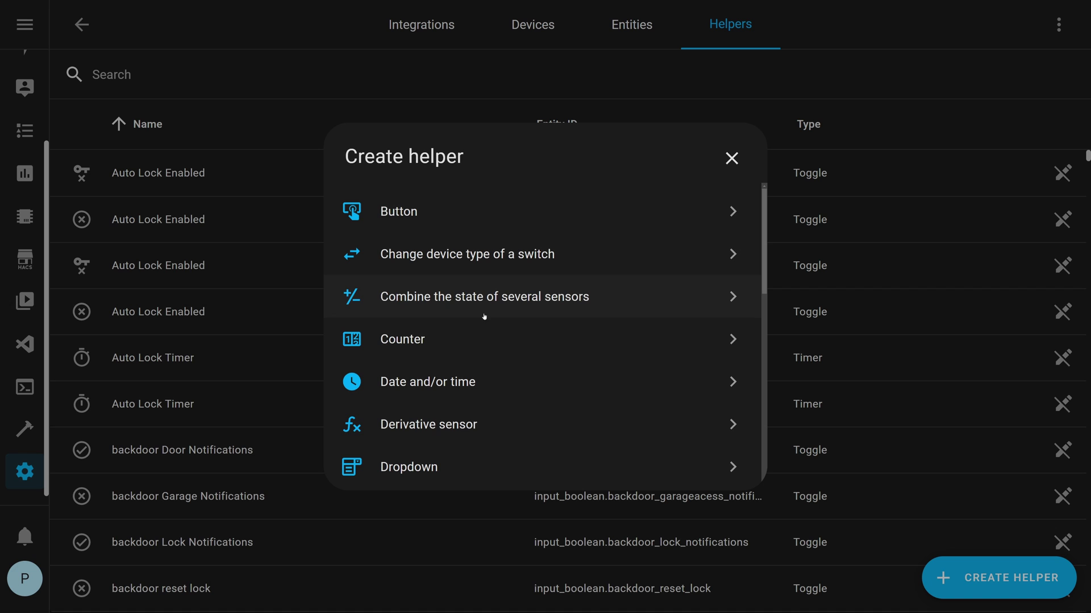
{"action": "scroll", "coordinate": [509, 331], "scroll_direction": "down", "scroll_amount": 9}
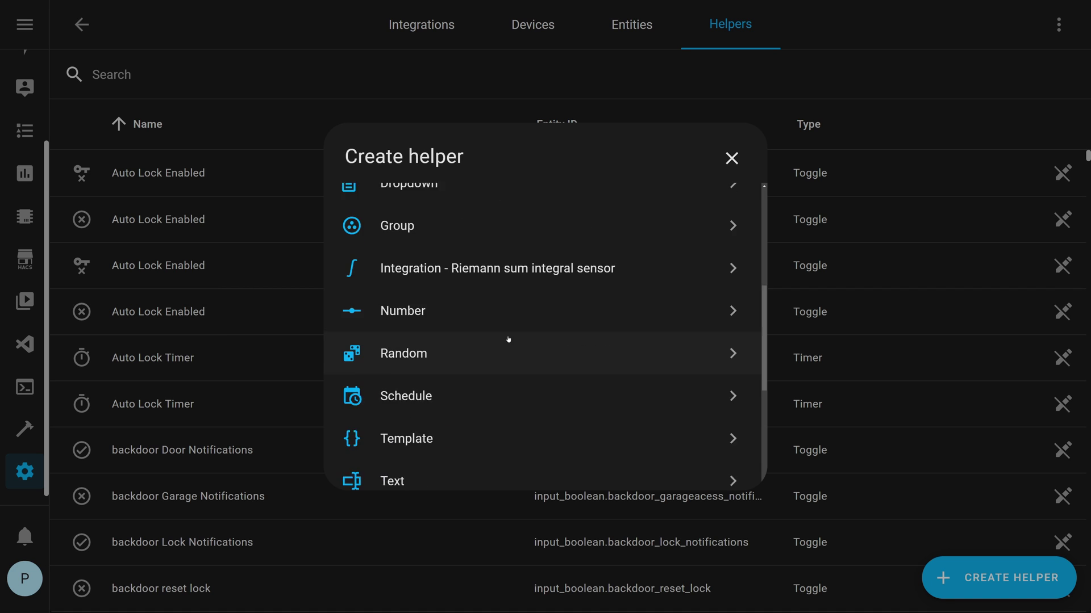
{"action": "scroll", "coordinate": [419, 407], "scroll_direction": "down", "scroll_amount": 1}
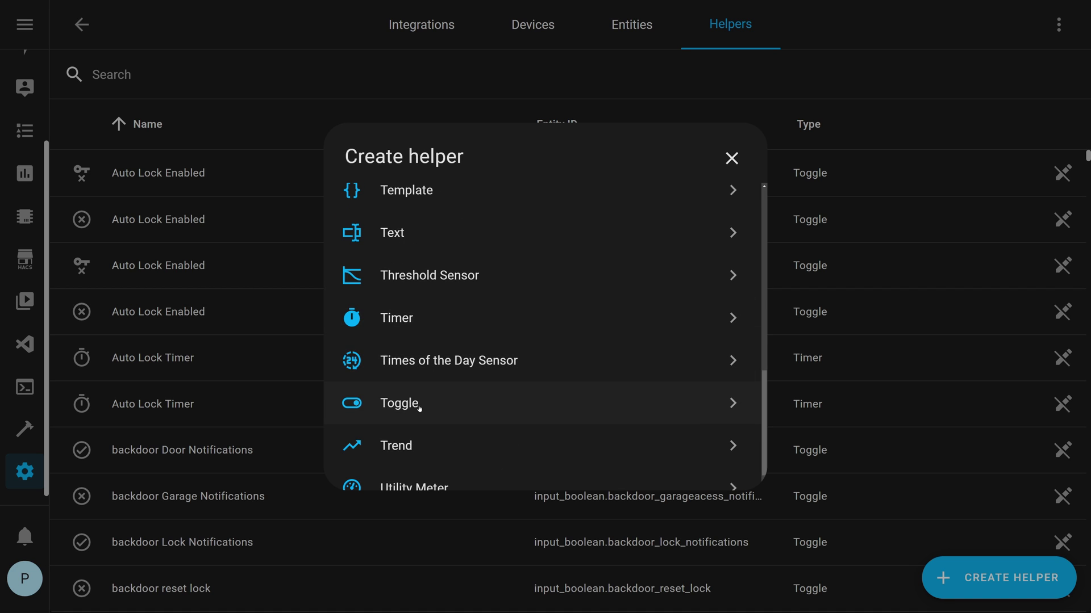
{"action": "left_click", "coordinate": [419, 406]}
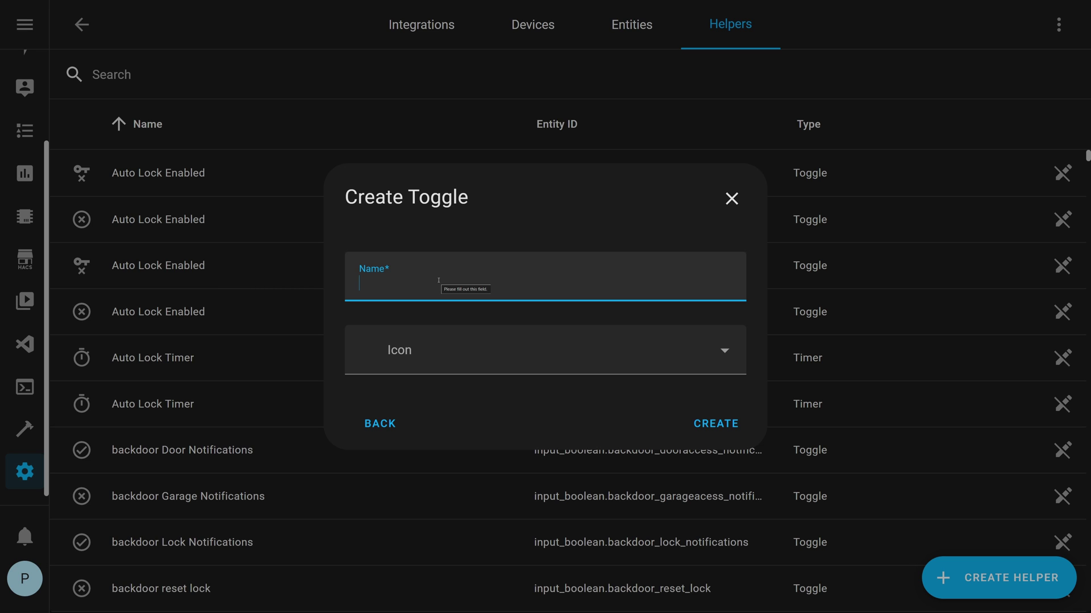
Name it 'BME280 OTA Mode', give it the mdi:file-arrow-left-right icon, and create it.
{"action": "type", "text": "BME2"}
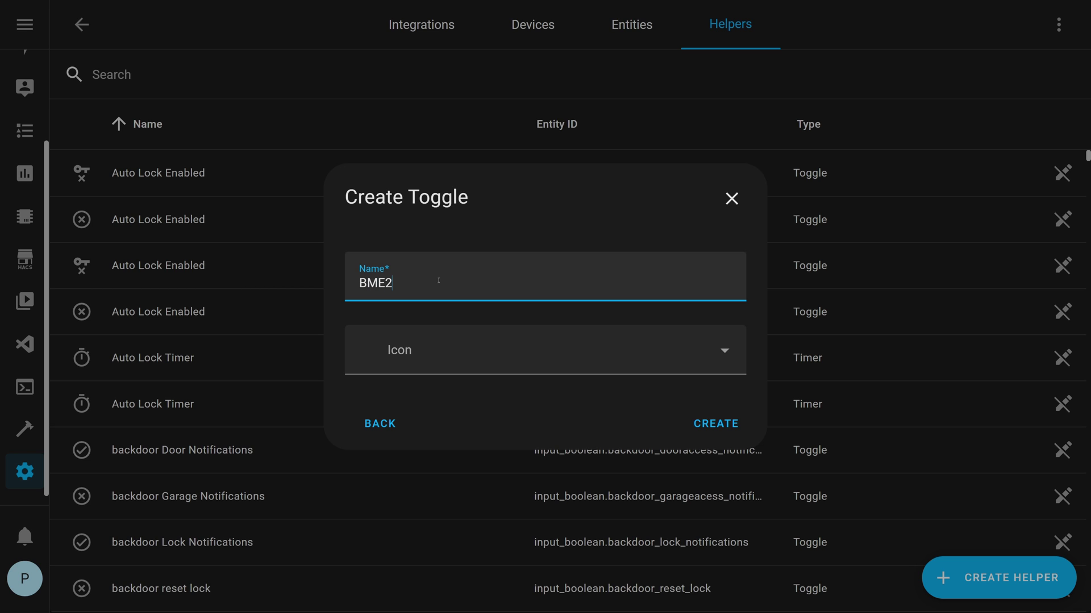
{"action": "type", "text": "80 OTA Mode"}
{"action": "left_click", "coordinate": [500, 348]}
{"action": "type", "text": "file"}
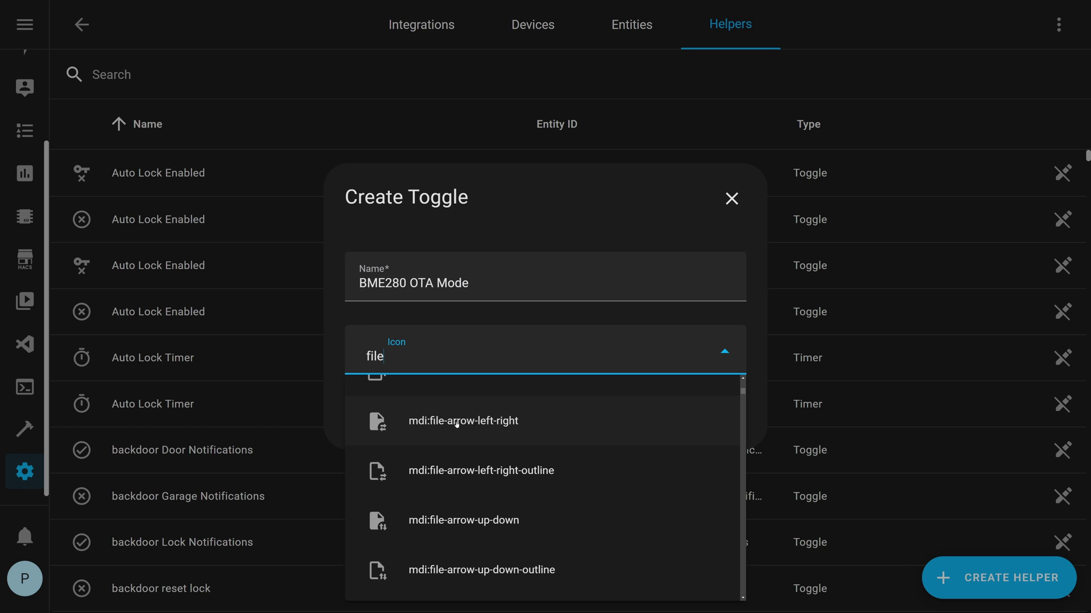
{"action": "left_click", "coordinate": [387, 431]}
{"action": "left_click", "coordinate": [708, 427]}
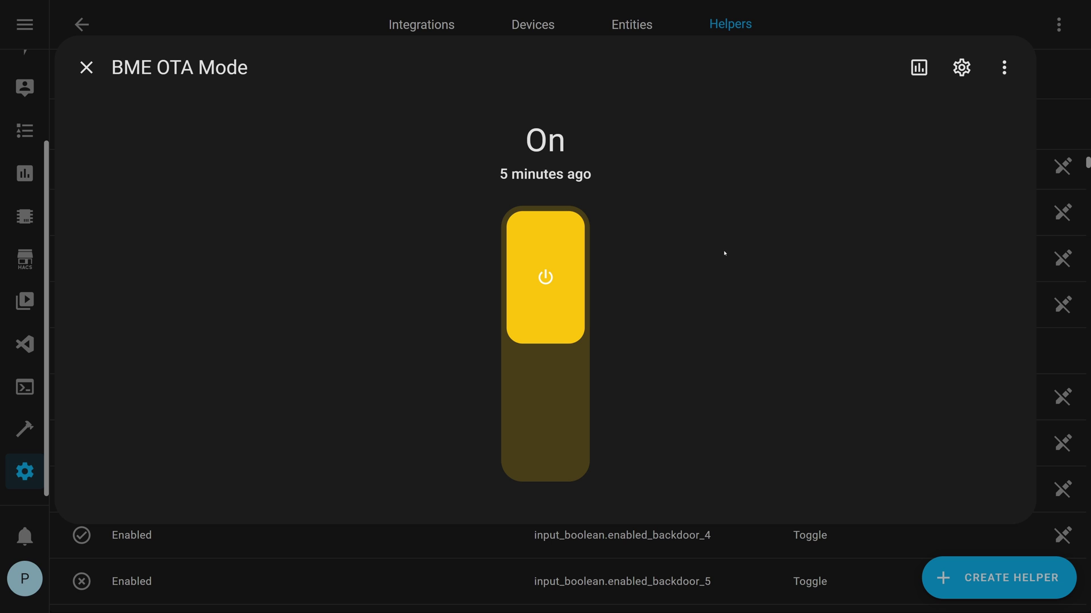
Open the BME OTA Mode entity settings and select bme_ota_mode in its entity ID.
{"action": "left_click", "coordinate": [962, 69]}
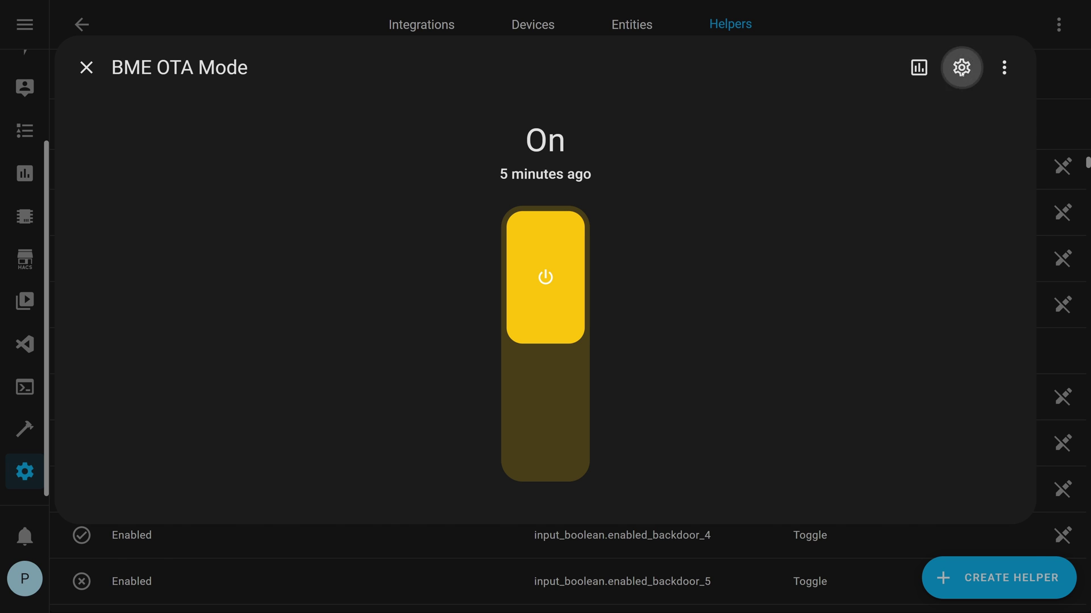
{"action": "double_click", "coordinate": [280, 297]}
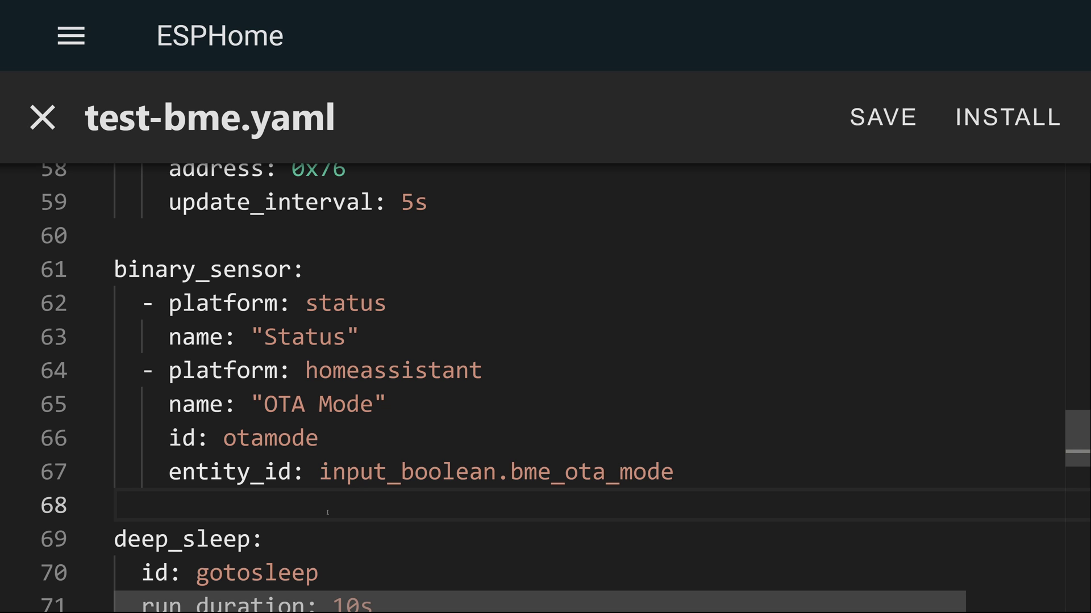
Scroll through test-bme.yaml's binary_sensor, deep_sleep and test_ota script sections.
{"action": "scroll", "coordinate": [327, 512], "scroll_direction": "down", "scroll_amount": 2}
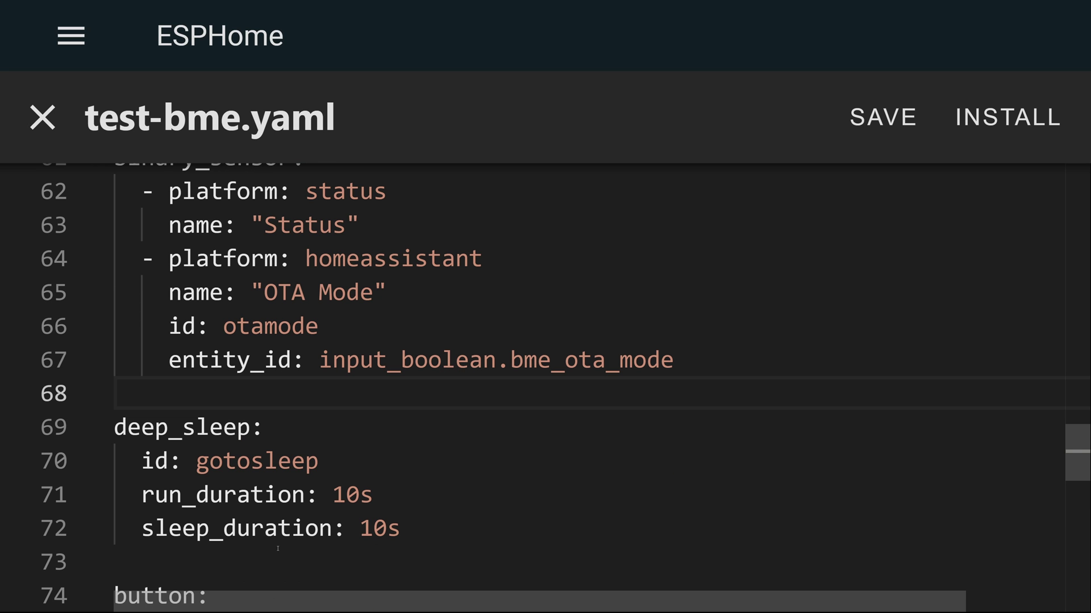
{"action": "mouse_move", "coordinate": [142, 460]}
{"action": "scroll", "coordinate": [369, 495], "scroll_direction": "down", "scroll_amount": 3}
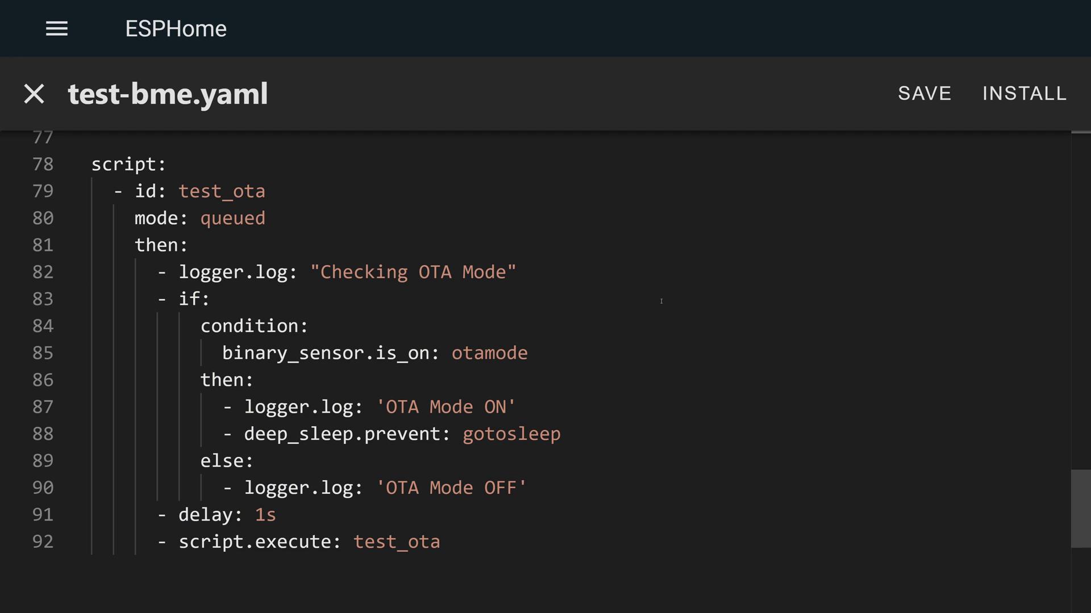
{"action": "left_click_drag", "start_coordinate": [518, 272], "coordinate": [154, 276]}
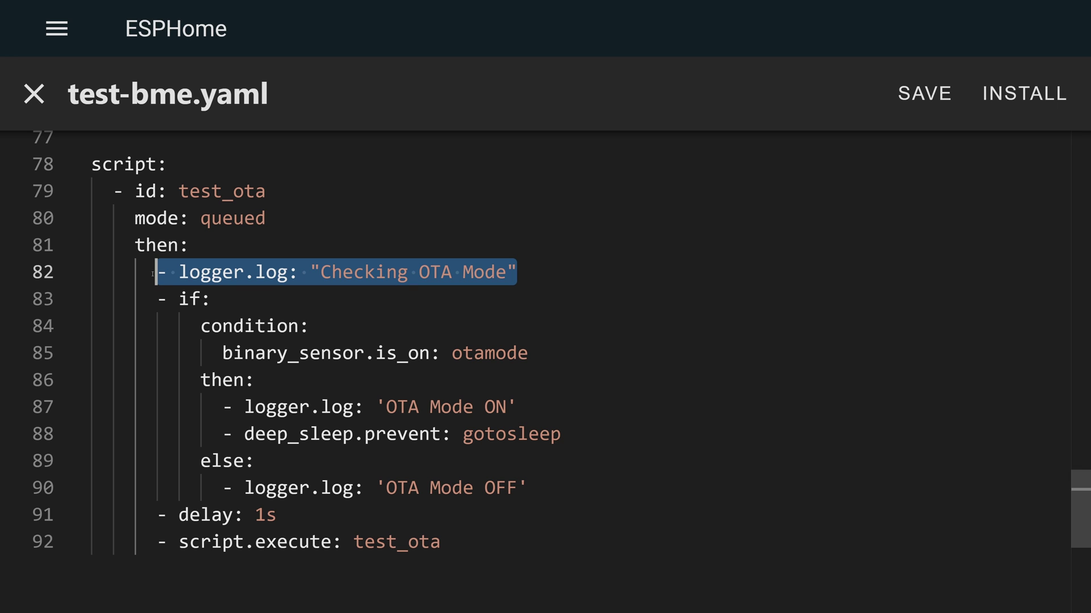
{"action": "left_click", "coordinate": [534, 488]}
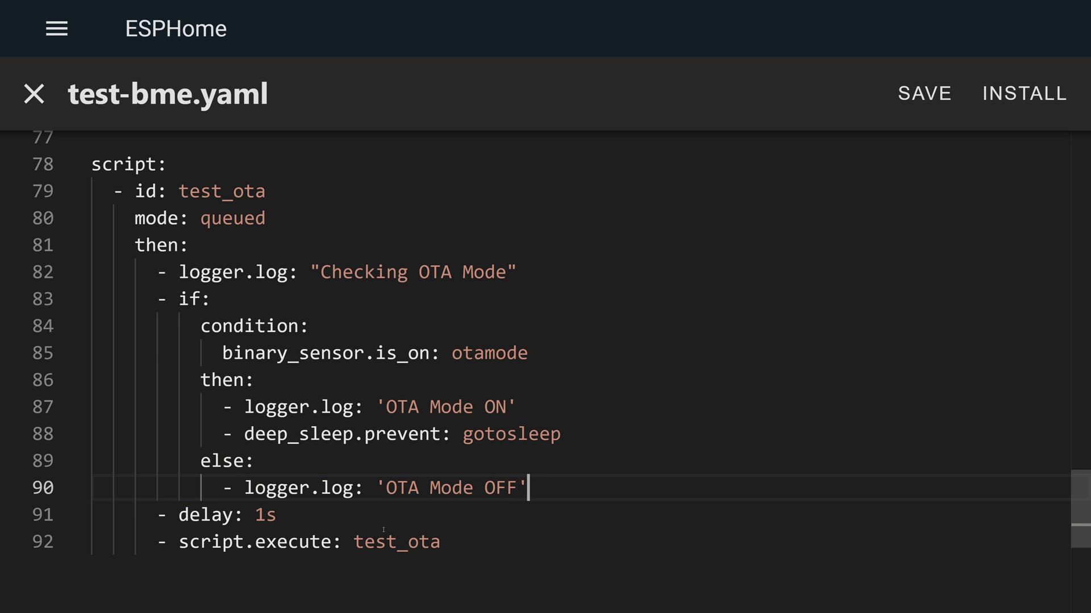
Check the test-bme.yaml logs showing repeated 'Checking OTA Mode' and 'OTA Mode ON' messages.
{"action": "mouse_move", "coordinate": [163, 420]}
{"action": "scroll", "coordinate": [437, 353], "scroll_direction": "up", "scroll_amount": 20}
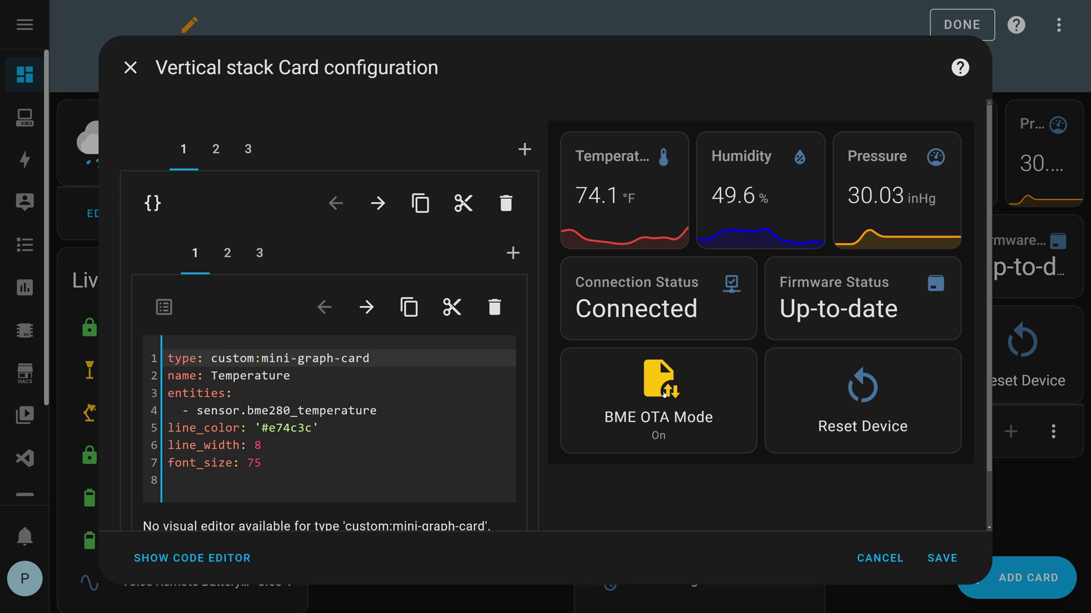
{"action": "left_click", "coordinate": [667, 392]}
{"action": "left_click", "coordinate": [859, 308]}
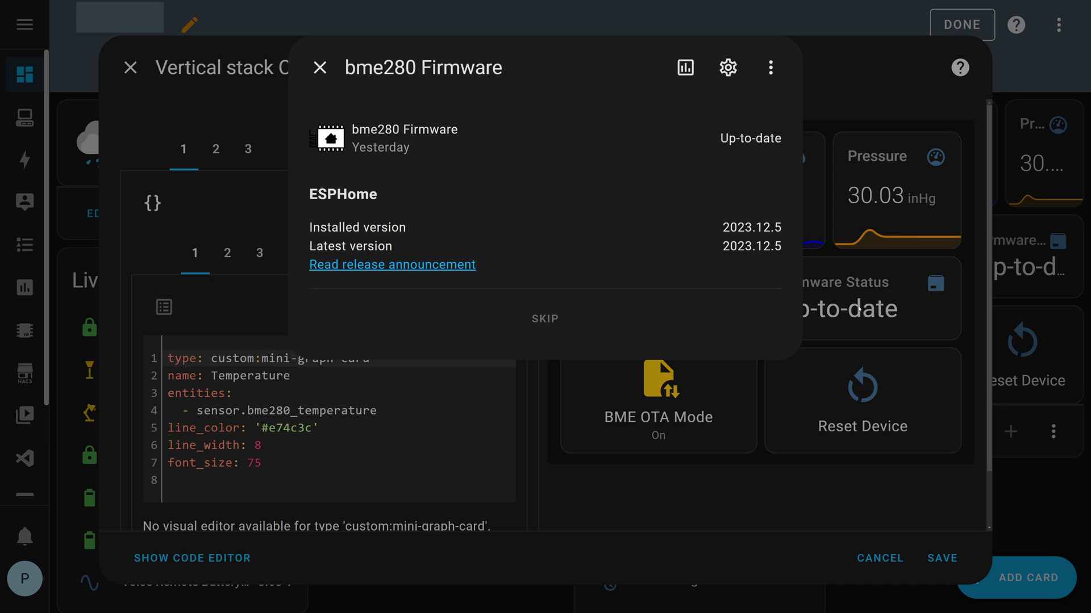
{"action": "left_click", "coordinate": [317, 72]}
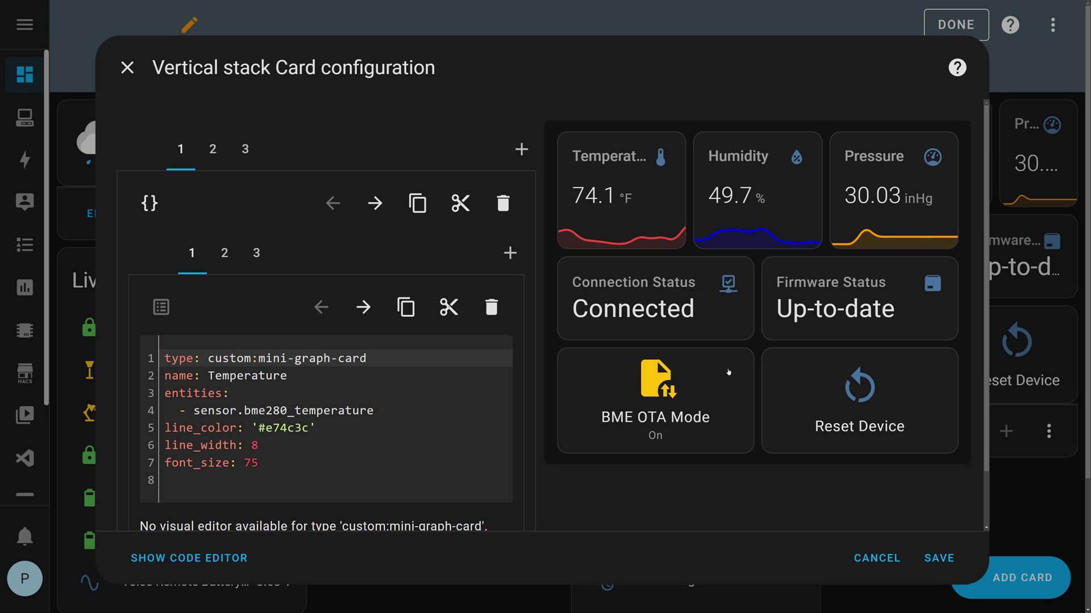
{"action": "left_click", "coordinate": [660, 408]}
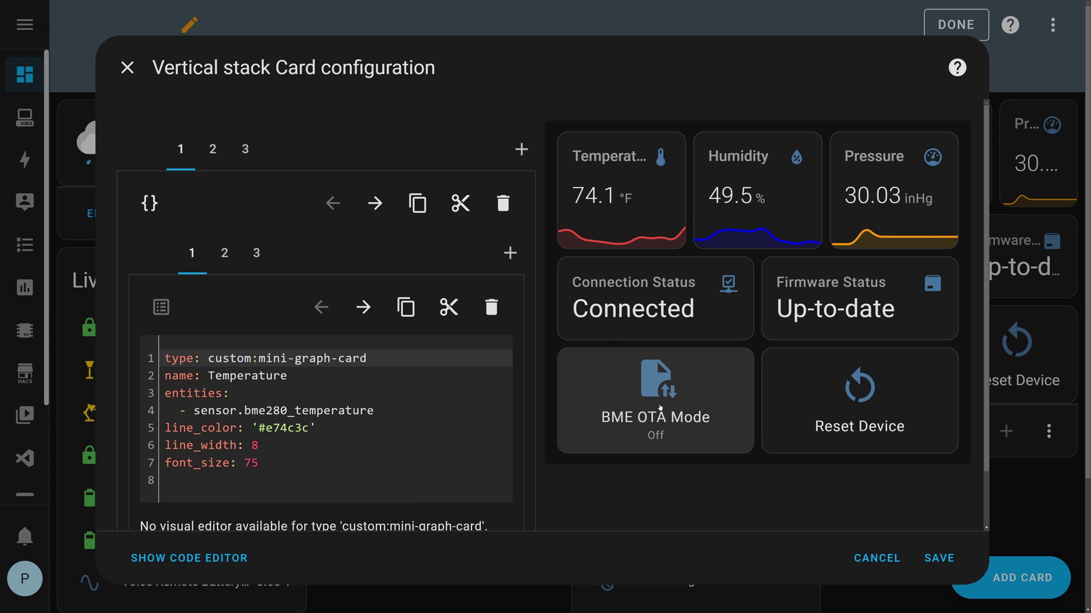
{"action": "left_click", "coordinate": [667, 391]}
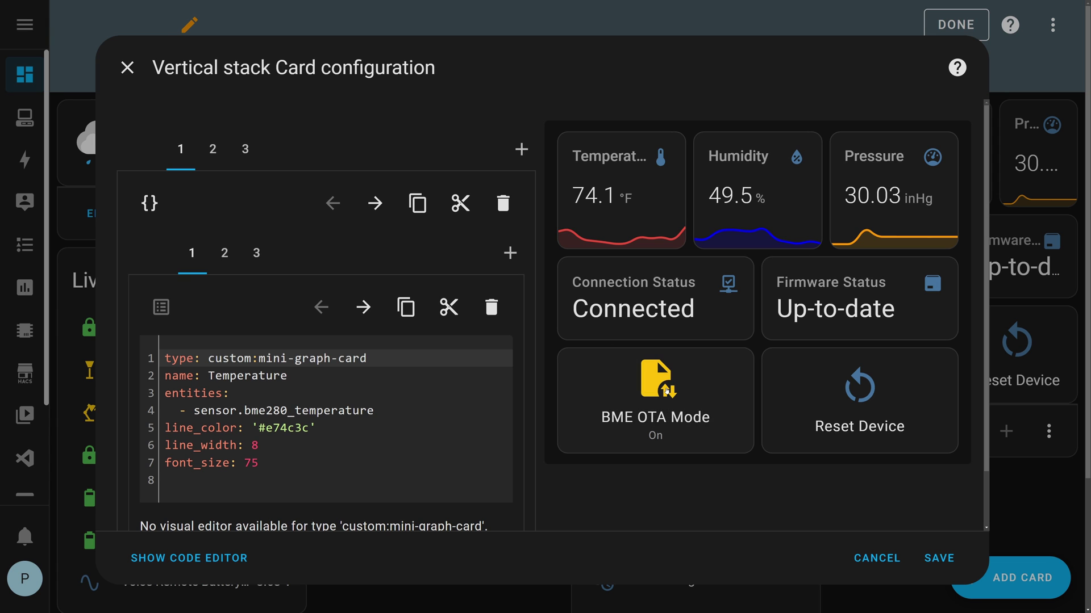